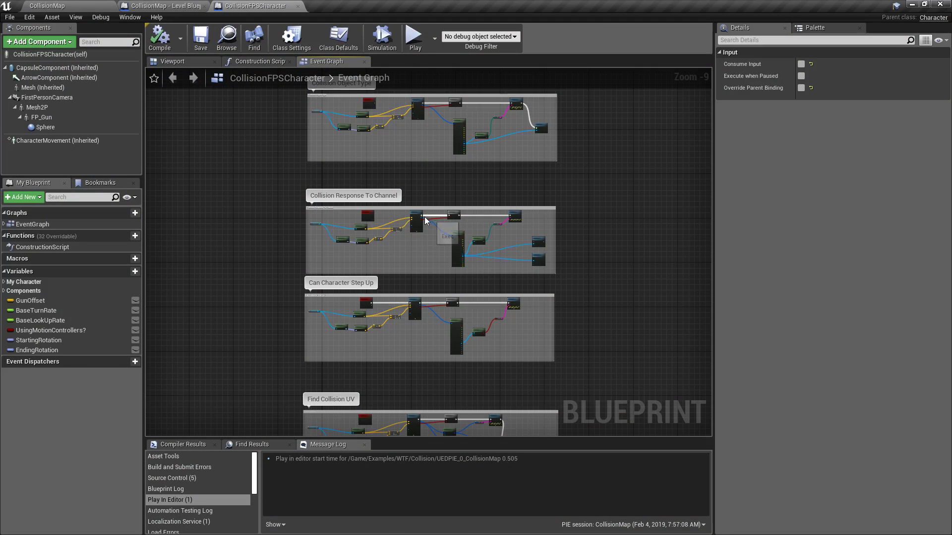
Examine the Can Character Step Up node and its Hit Component input in the Can Character Step Up graph section.
scroll(436, 312, up, 6)
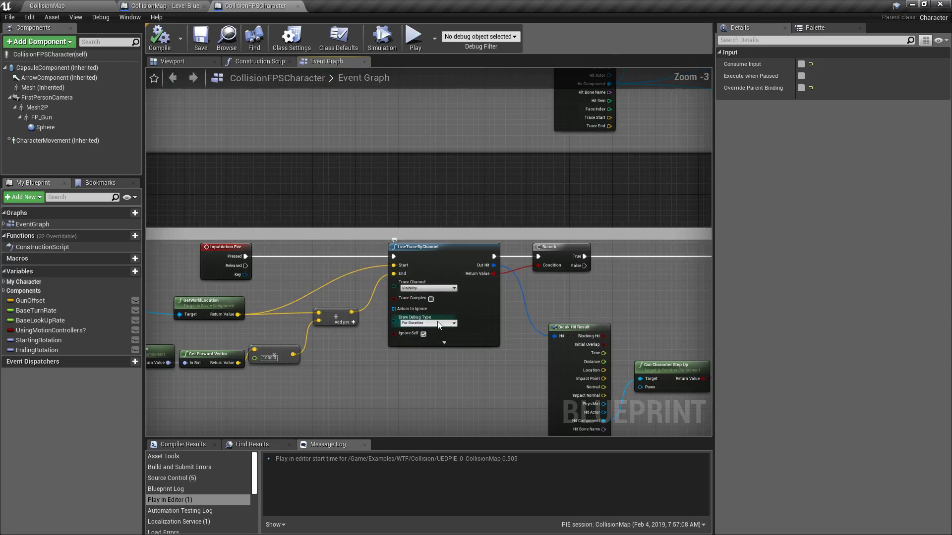
right_drag(630, 302, 473, 173)
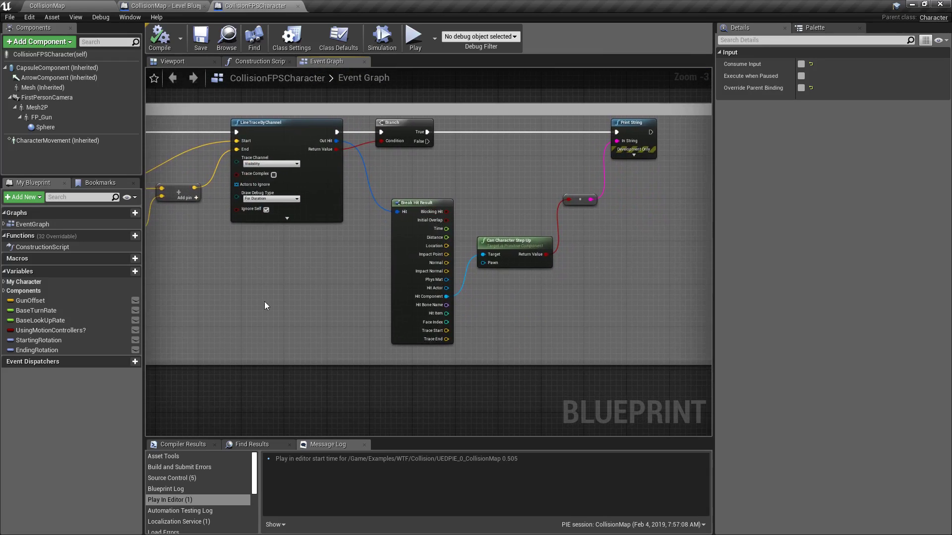
scroll(528, 280, up, 2)
scroll(520, 249, up, 2)
click(471, 190)
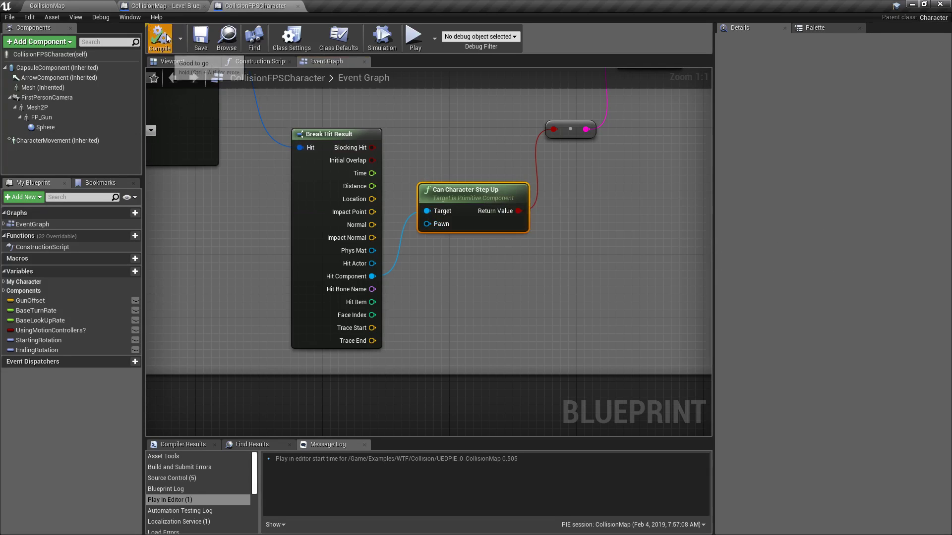
Save the CollisionFPSCharacter blueprint and start playing the CollisionMap level in the editor.
click(203, 44)
click(102, 10)
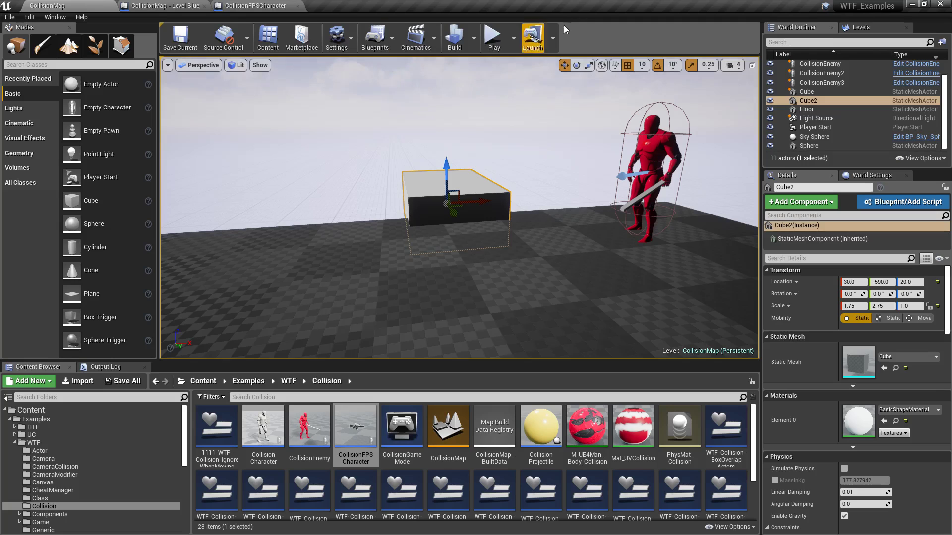
click(496, 36)
Walk toward the low wide box and fire several line traces at it to test whether characters can step on it.
key(w)
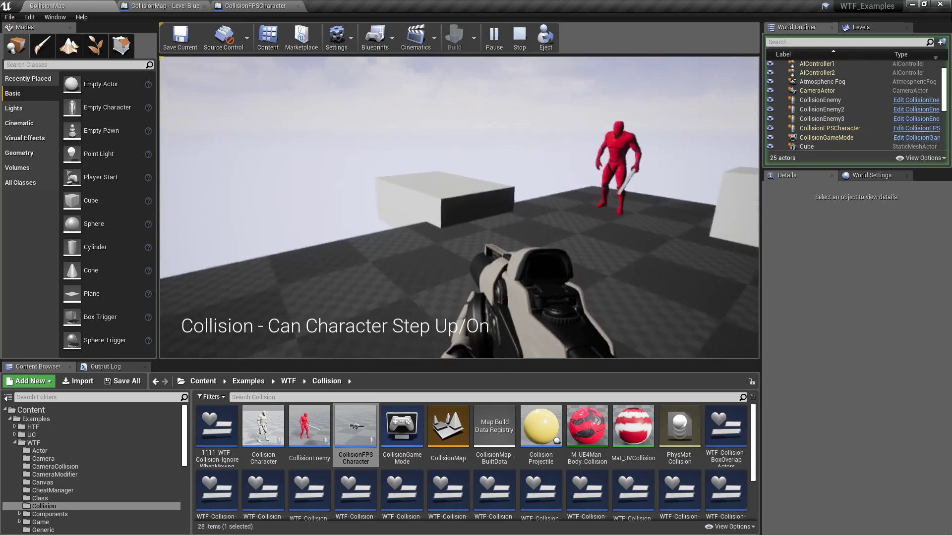
click(459, 207)
click(459, 207)
click(459, 207)
click(459, 208)
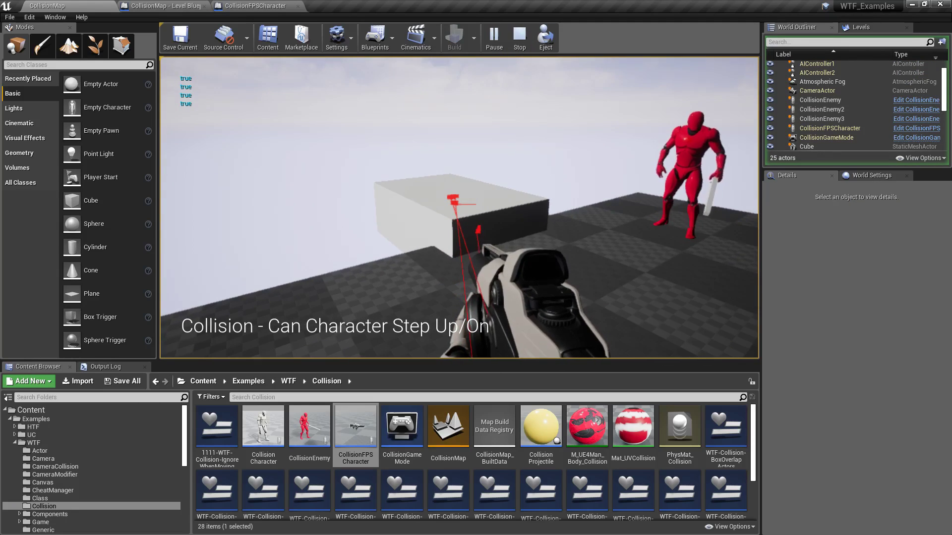
Sidestep and fire several line traces at the enemy standing nearest the low box to test its step-up setting.
key(a)
click(459, 207)
click(459, 208)
click(459, 207)
click(459, 207)
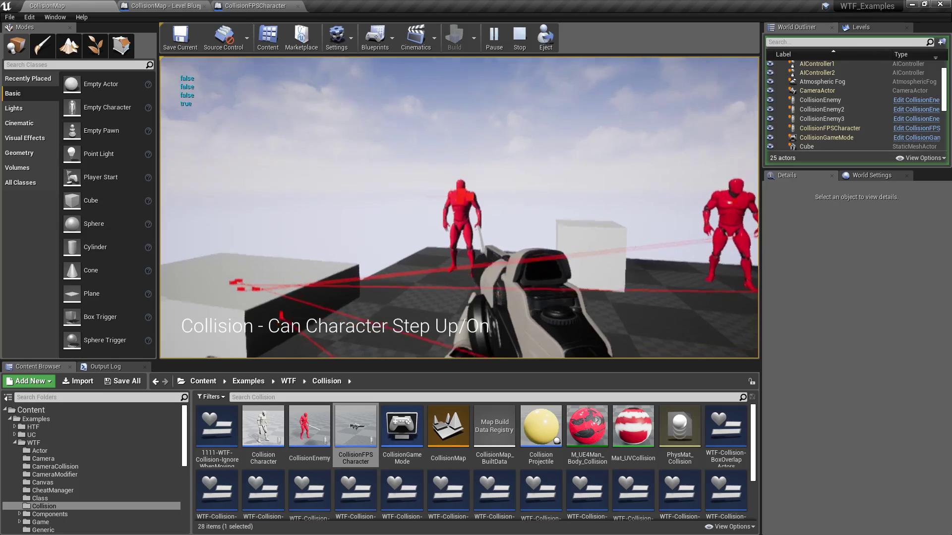
click(459, 207)
Move along and fire line traces at the white cube and the middle enemy to test their step-up settings.
key(d)
click(459, 207)
click(459, 207)
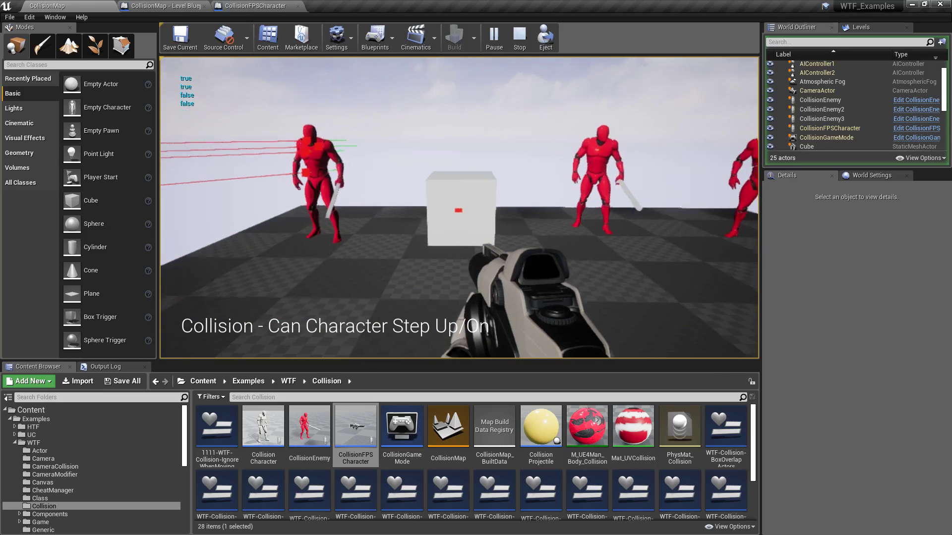
key(w)
click(459, 207)
click(459, 207)
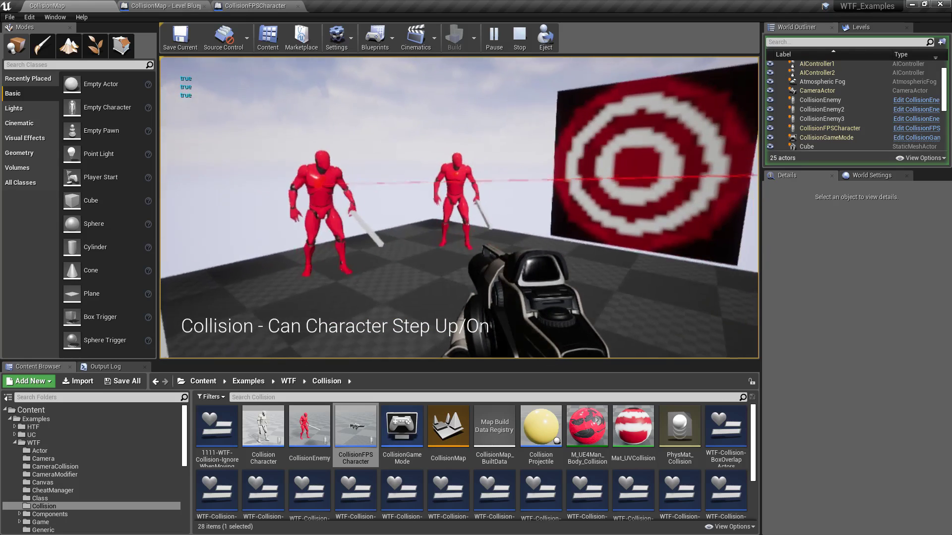
Fire line traces at the enemy near the target box and at the floor, and end the play session.
key(w)
click(459, 208)
click(459, 208)
click(459, 208)
key(s)
click(459, 207)
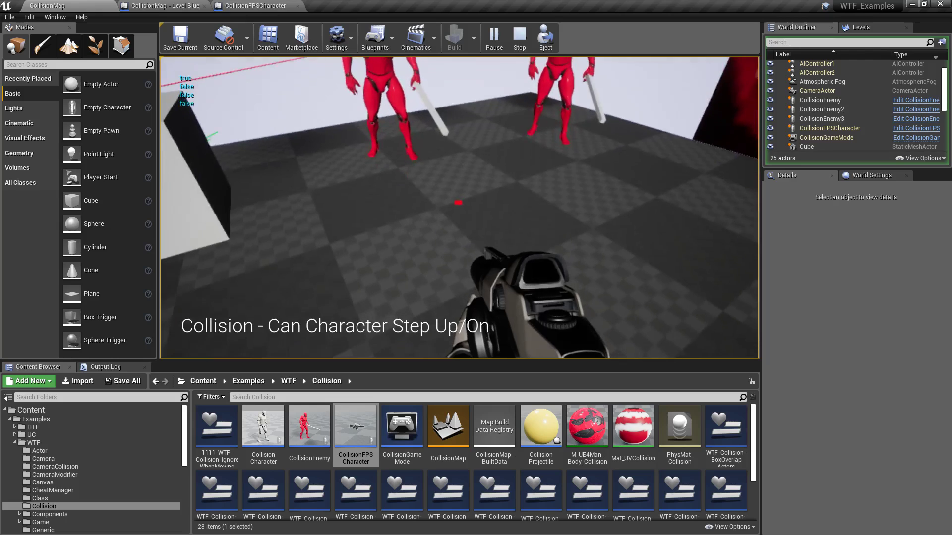
click(459, 207)
click(459, 208)
key(shift+F1)
key(Escape)
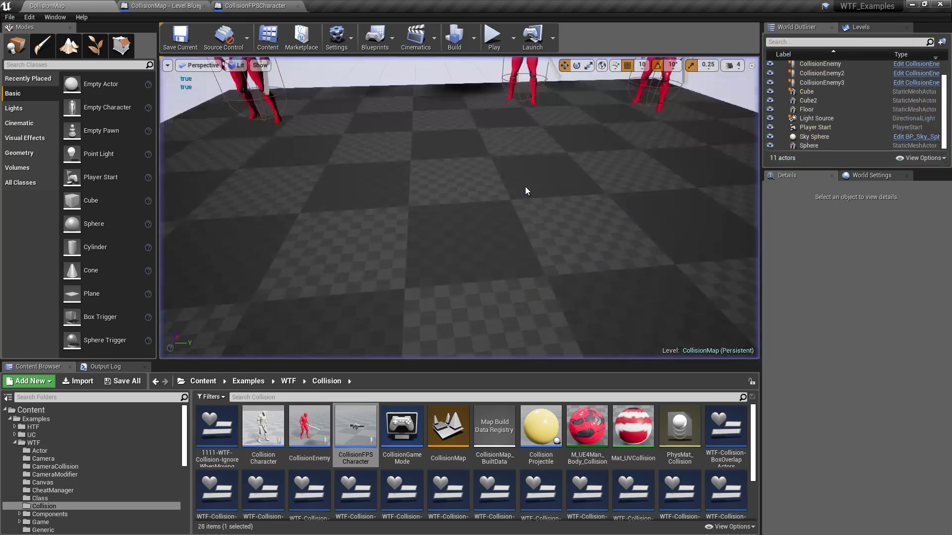
Review the Can Character Step Up node in the CollisionFPSCharacter blueprint and return to the CollisionMap level.
click(170, 4)
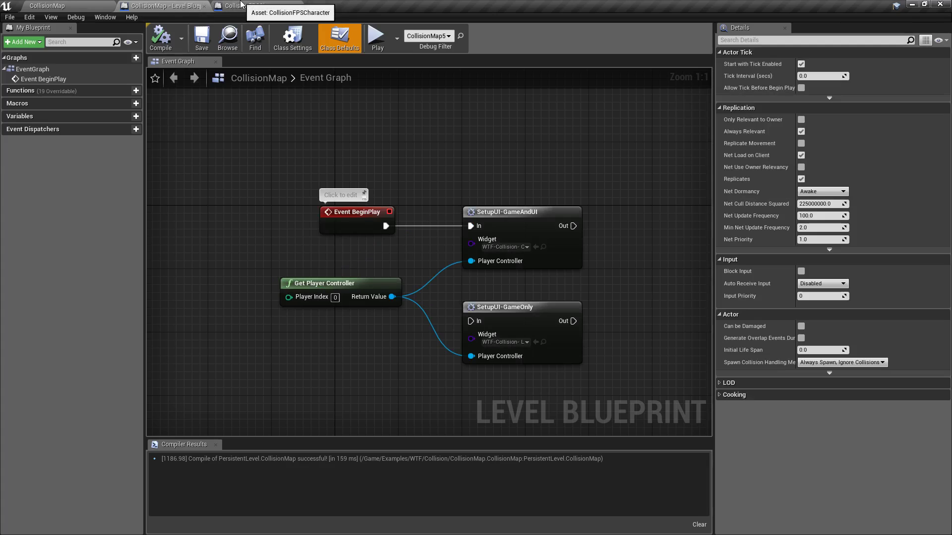
click(231, 5)
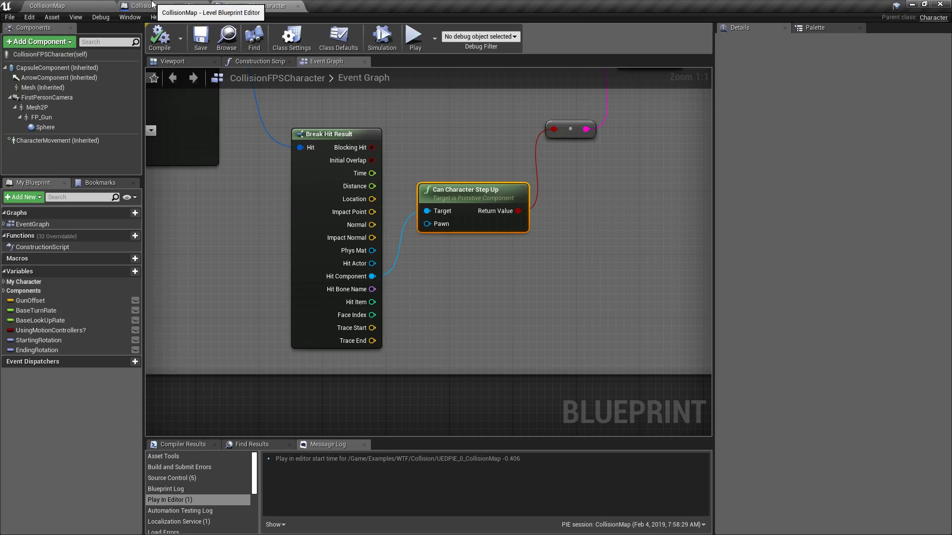
click(64, 5)
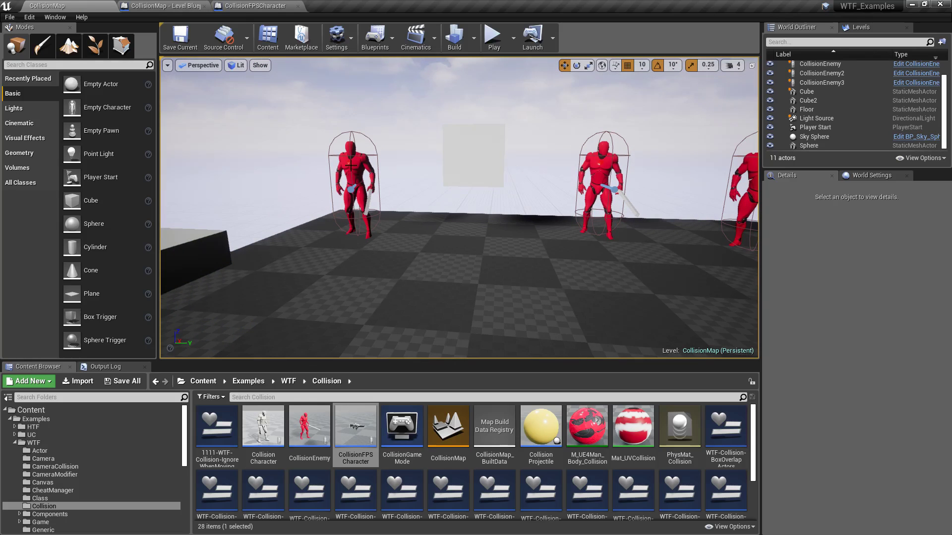
Select the low box Cube2, filter its details by "ste", and inspect the Can Character Step Up On options.
click(203, 256)
right_drag(360, 254, 277, 244)
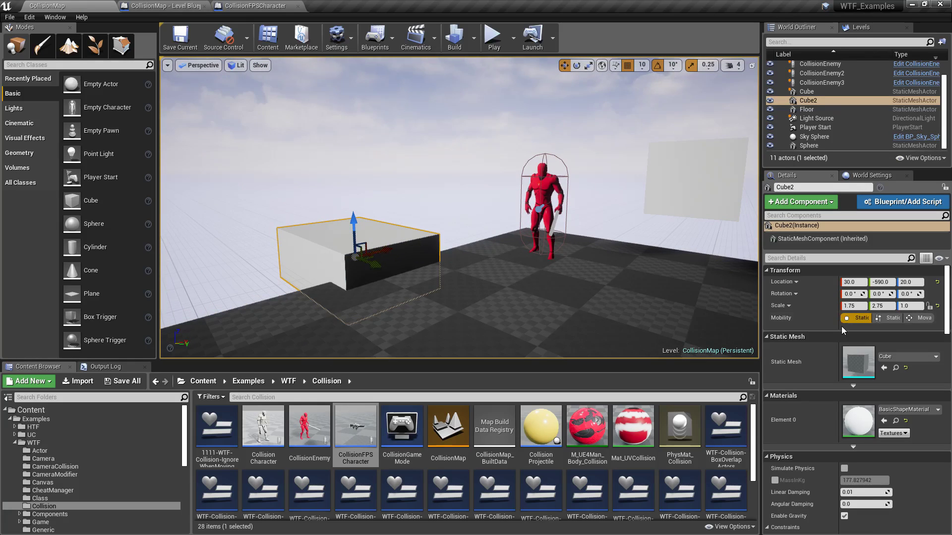
click(830, 257)
text(ste)
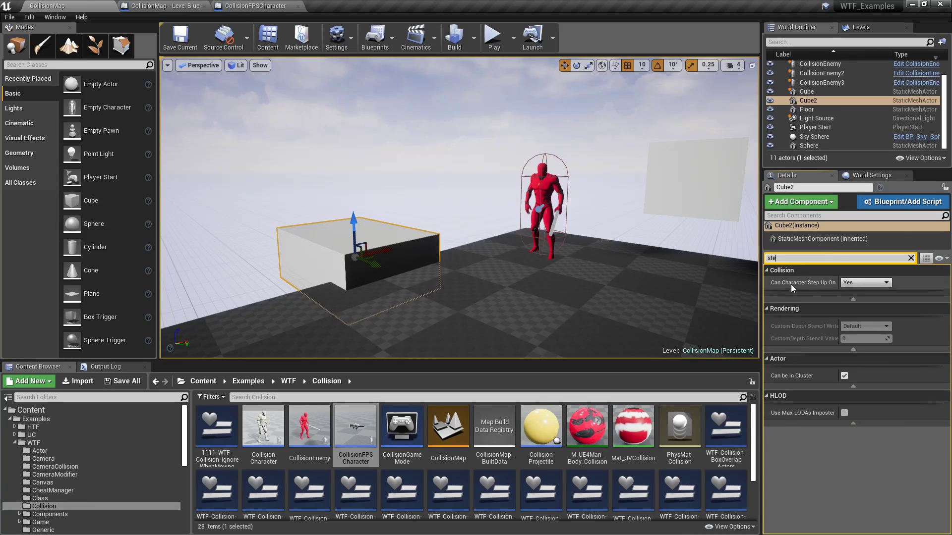
click(873, 283)
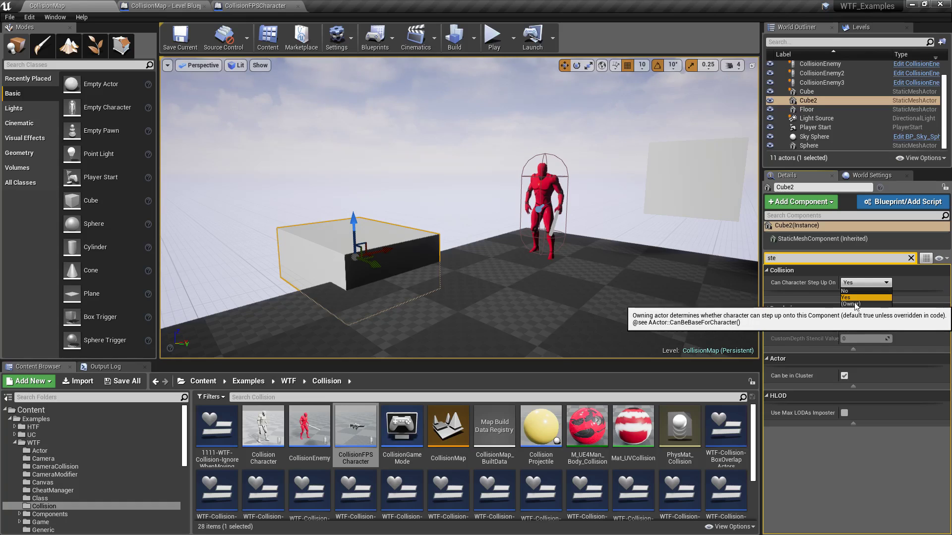
click(689, 289)
Inspect the Can Character Step Up On settings of the mesh and capsule component on CollisionEnemy.
click(528, 170)
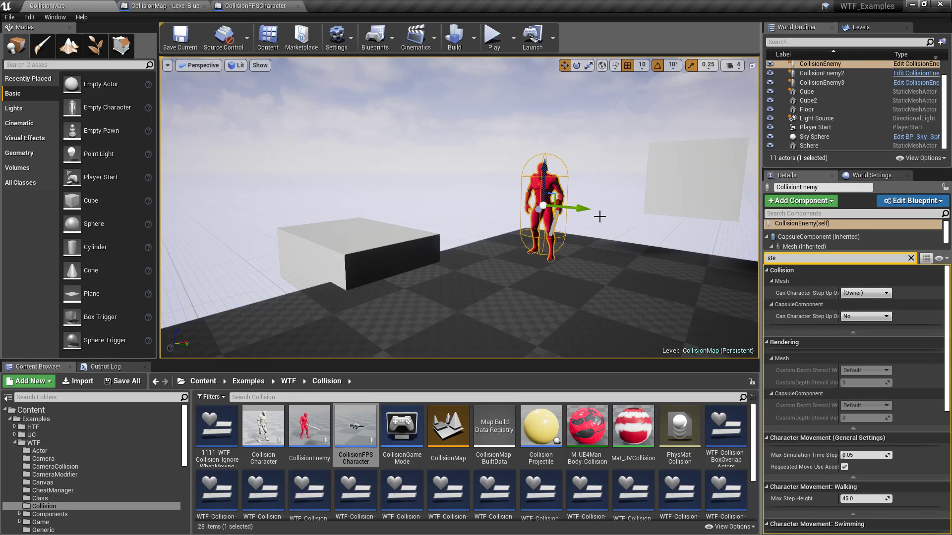
right_drag(593, 198, 620, 204)
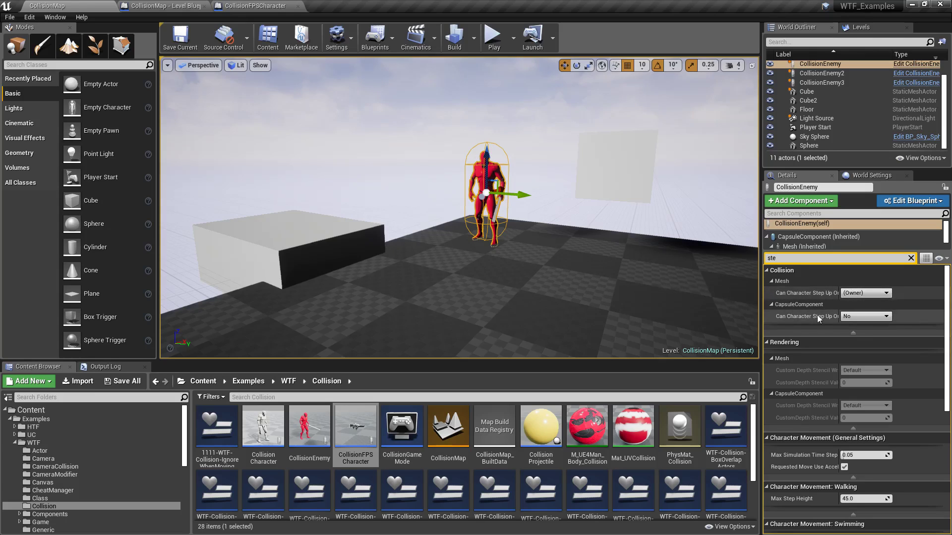
mouse_move(793, 320)
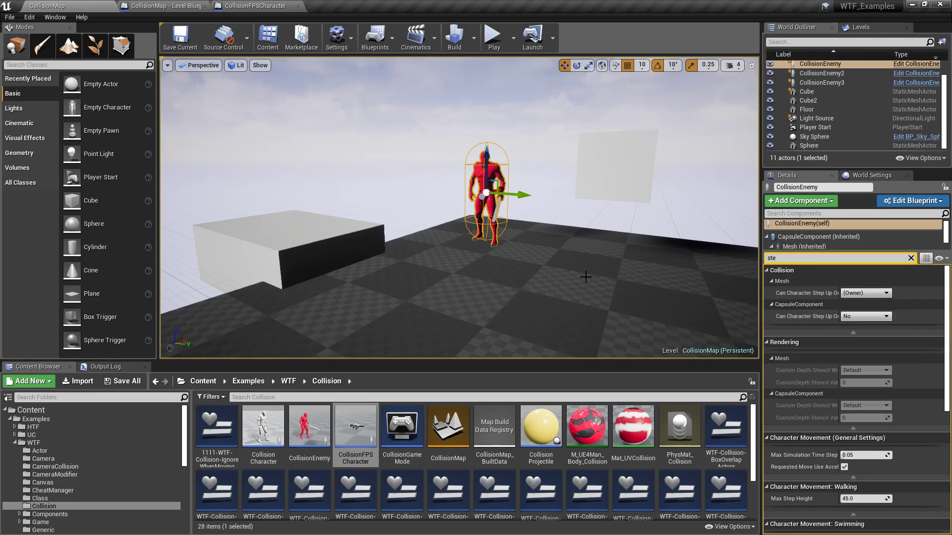
right_drag(586, 276, 649, 274)
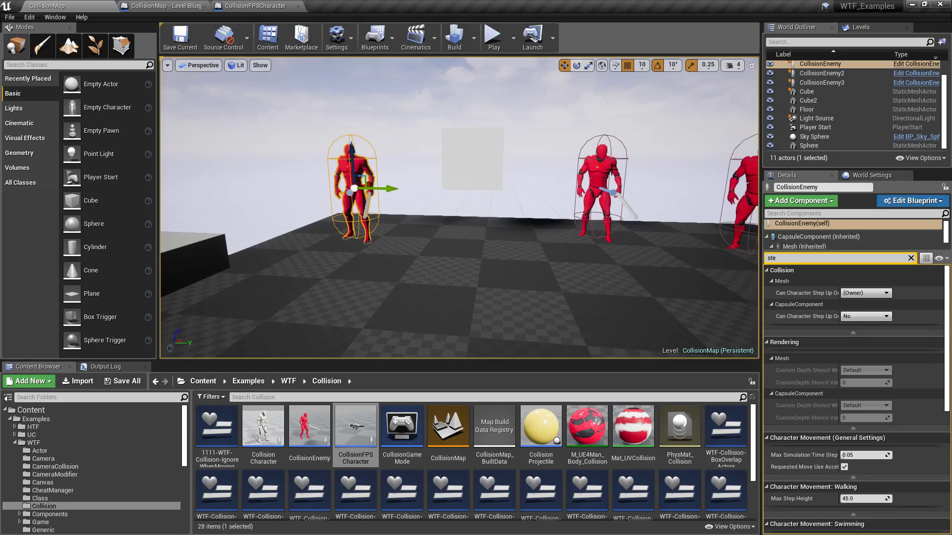
Set Can Character Step Up On to No for the mesh of CollisionEnemy2.
click(613, 171)
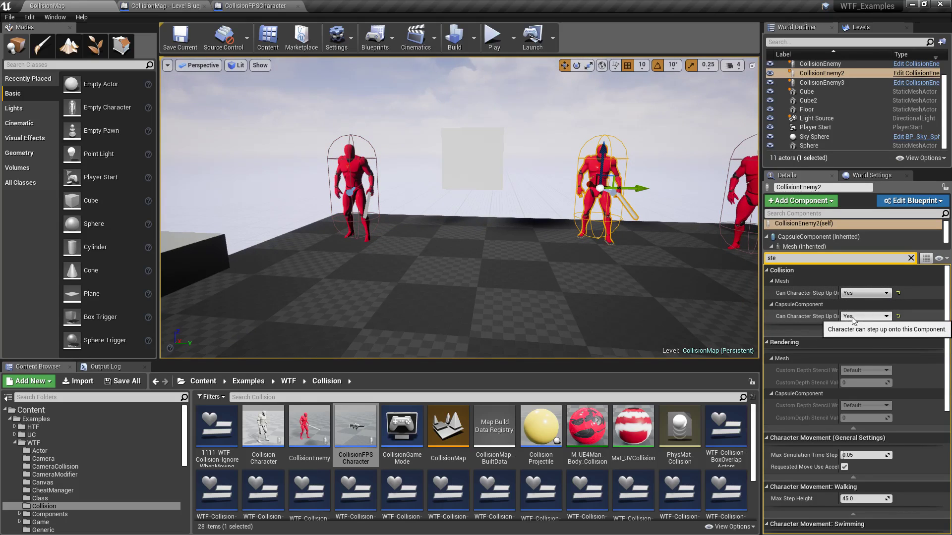
click(852, 293)
click(852, 314)
click(854, 294)
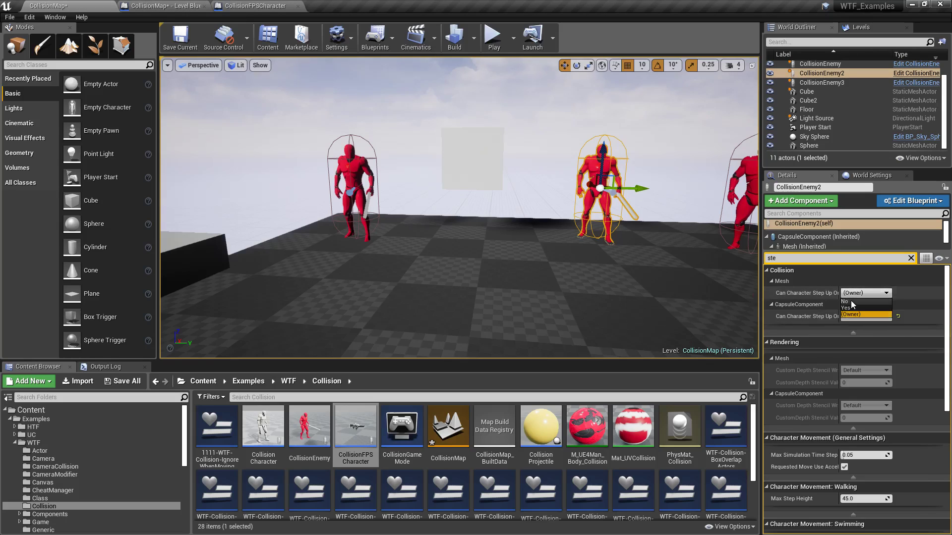
click(845, 301)
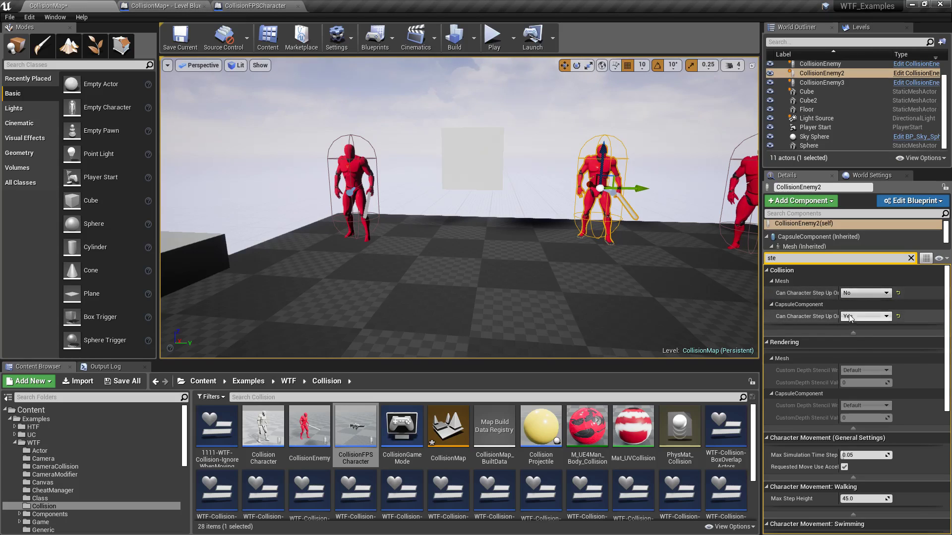
Play the level, approach the enemy near the low box to test stepping onto it, and end the session.
right_drag(632, 293, 749, 307)
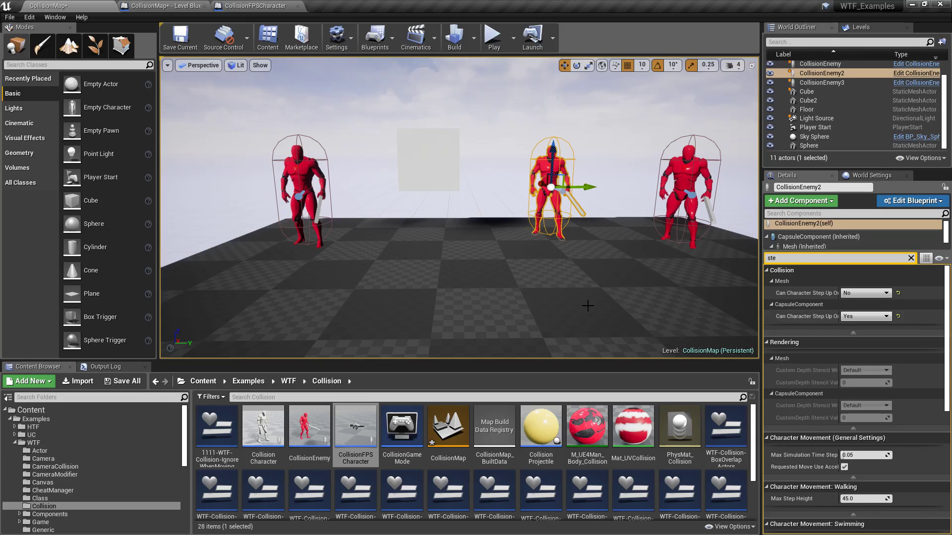
right_drag(593, 294, 536, 294)
click(492, 37)
key(alt+p)
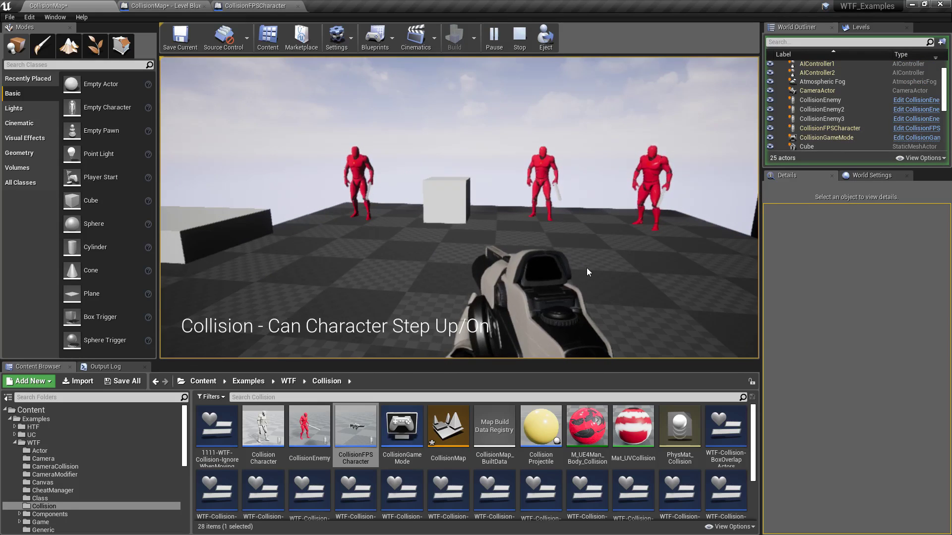
key(w)
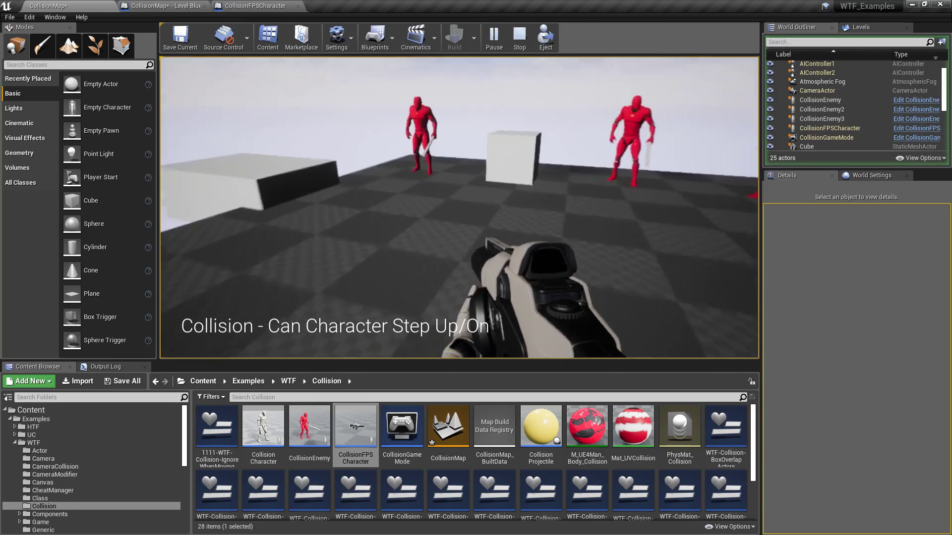
key(w)
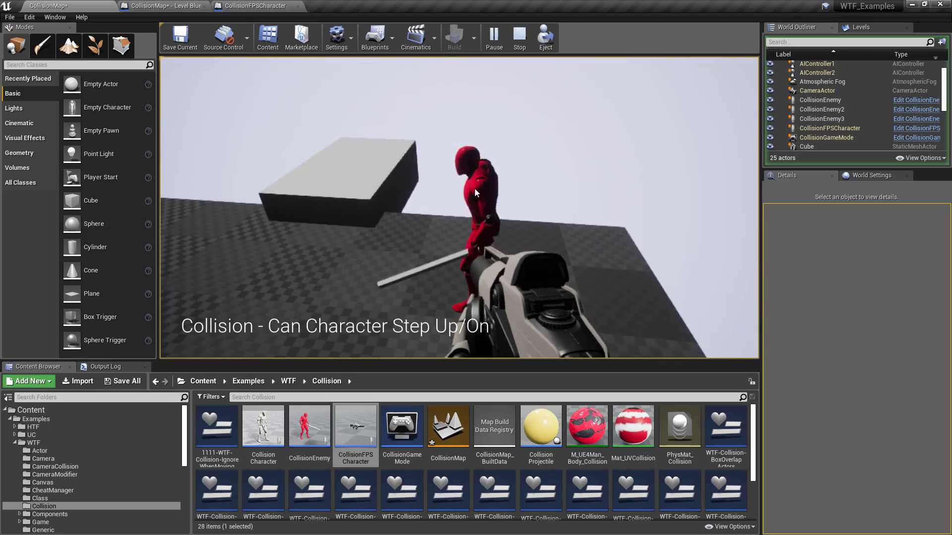
key(w)
key(w)
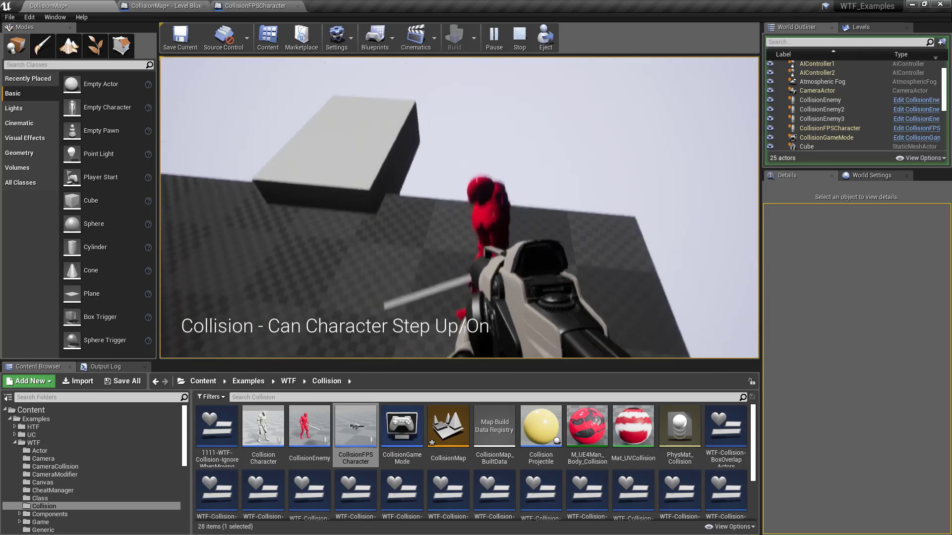
key(Escape)
key(Escape)
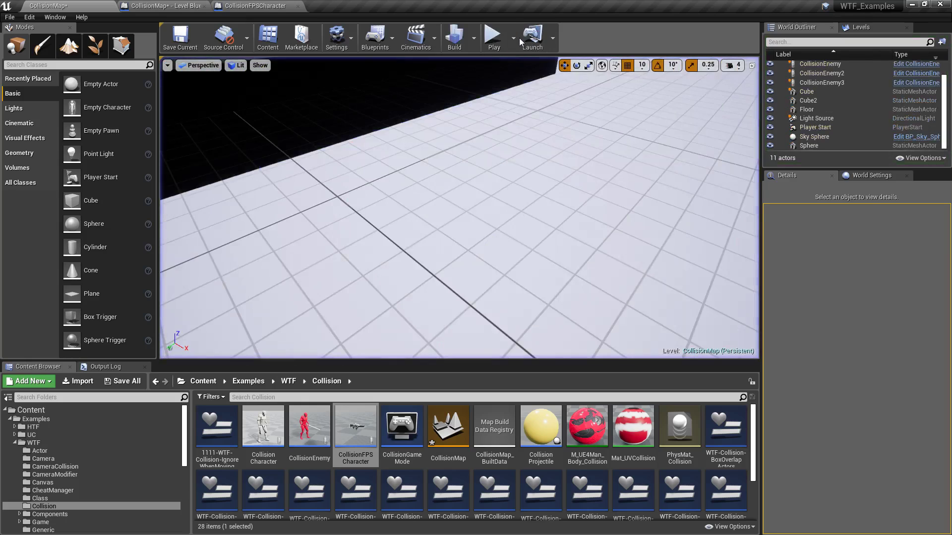
Play the level again, jump onto the white cube and move around the enemy near the low box.
key(alt+p)
key(w)
key(space)
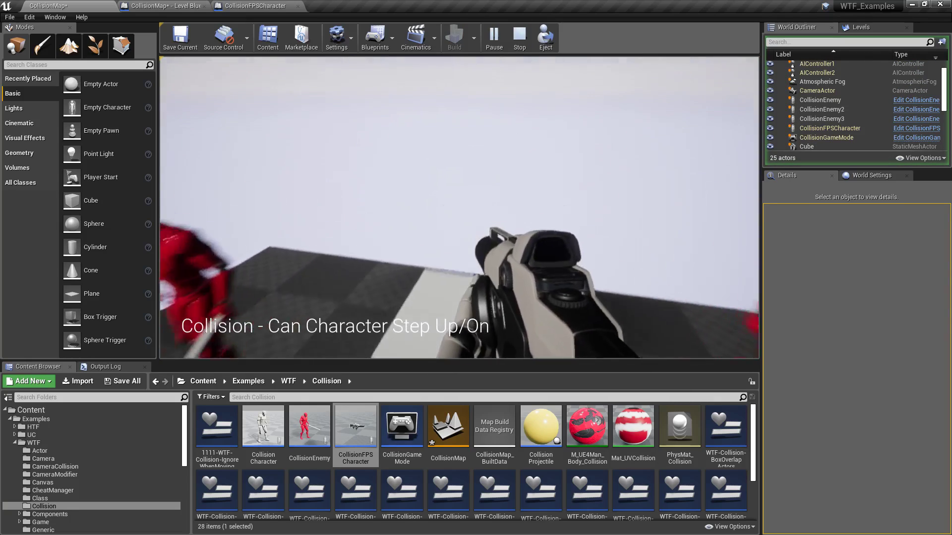
key(w)
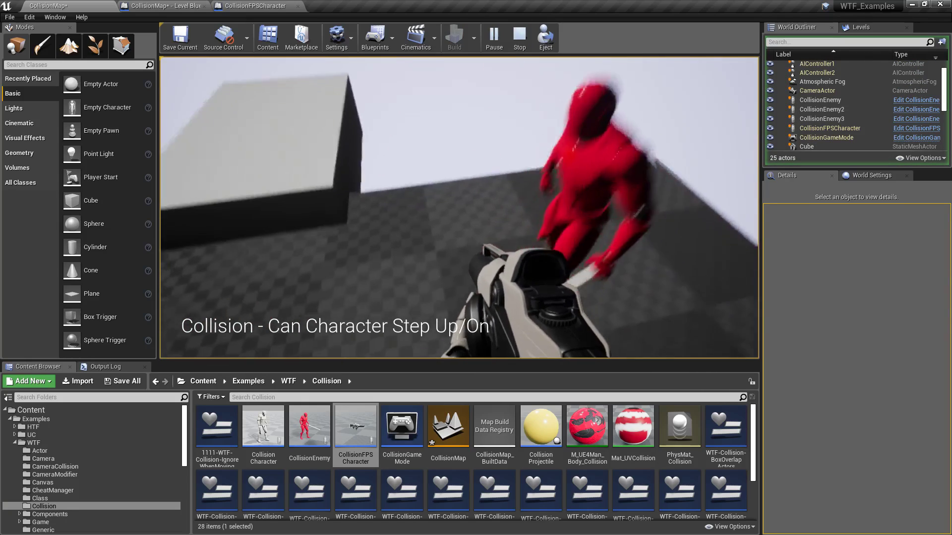
key(a)
key(s)
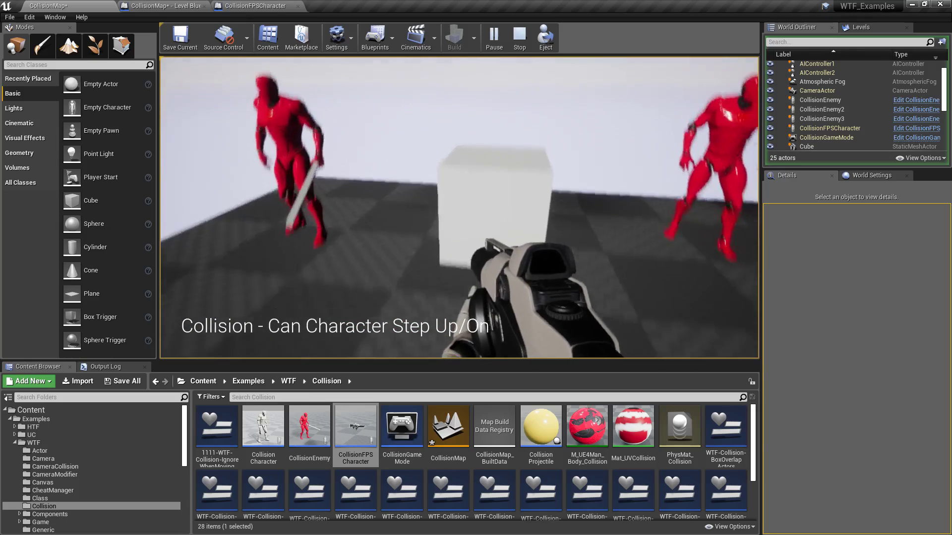
Climb back onto the white cube and jump toward the enemies near the target box to test standing on them.
key(w)
key(space)
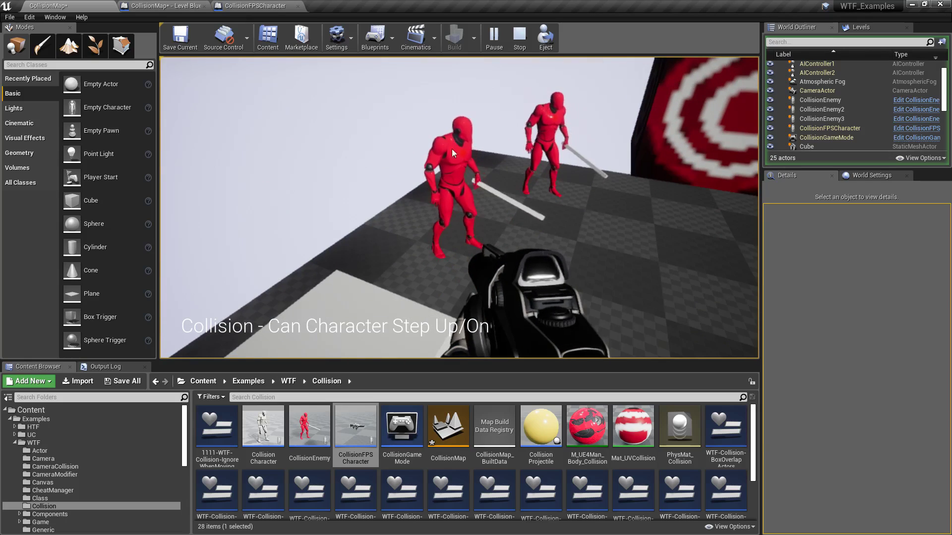
key(space)
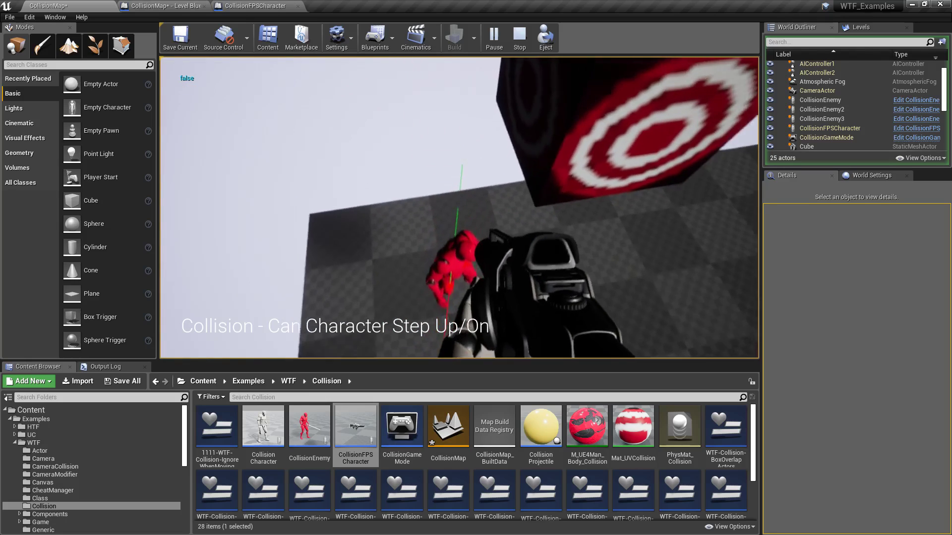
End the play session and select the low box Cube2 to read the description of its Can Character Step Up On setting.
key(shift+F1)
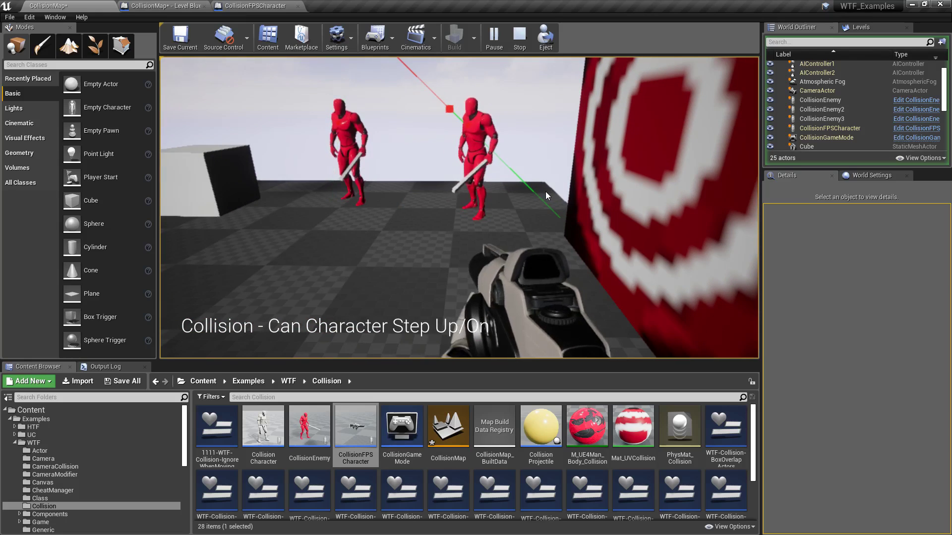
key(Escape)
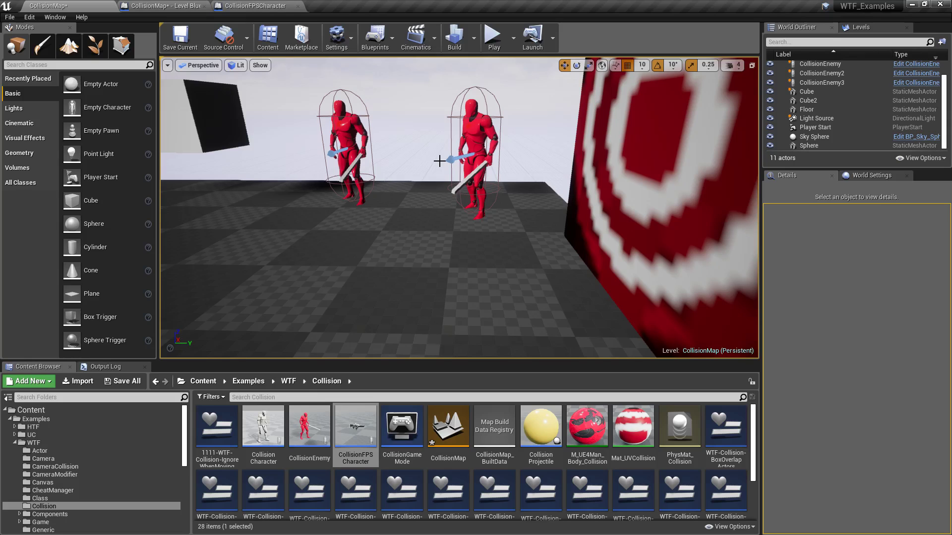
right_drag(533, 294, 490, 287)
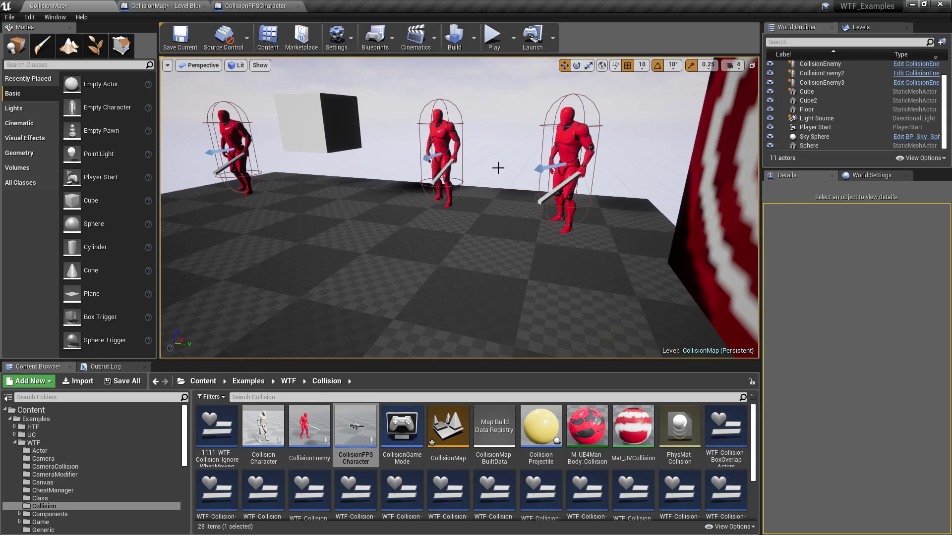
click(449, 149)
right_drag(557, 199, 446, 199)
click(423, 159)
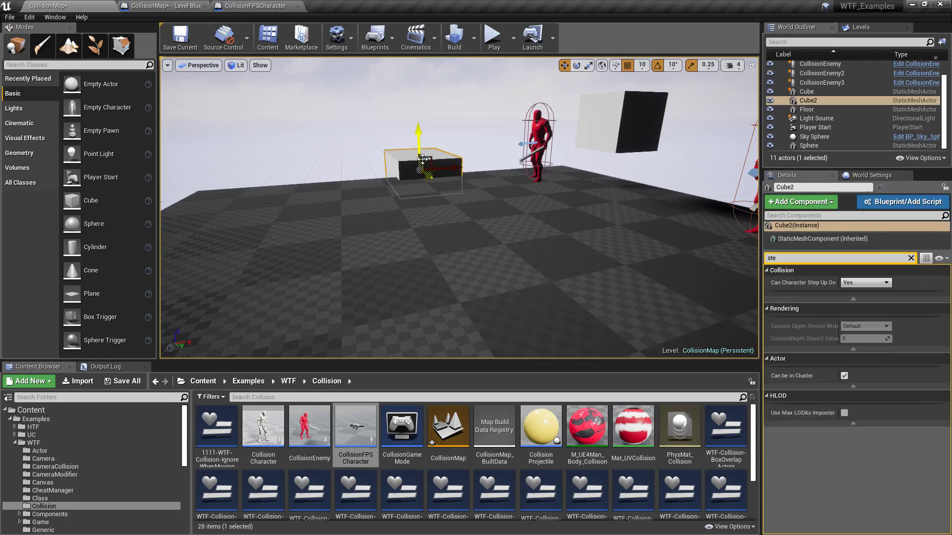
mouse_move(794, 286)
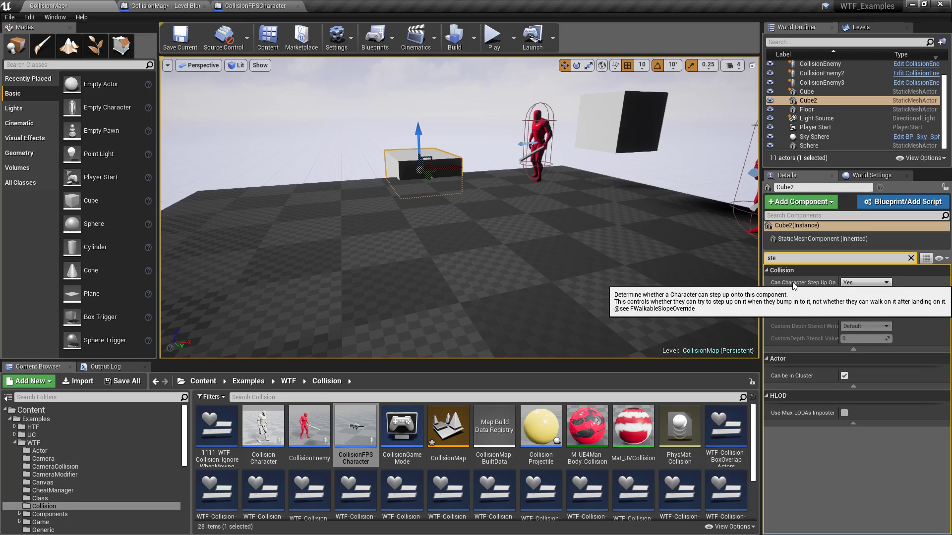
Filter the details for "walk" and examine the Walkable Slope Override settings of Cube2 and of CollisionEnemy beside it.
key(BackSpace)
key(BackSpace)
key(BackSpace)
text(wa)
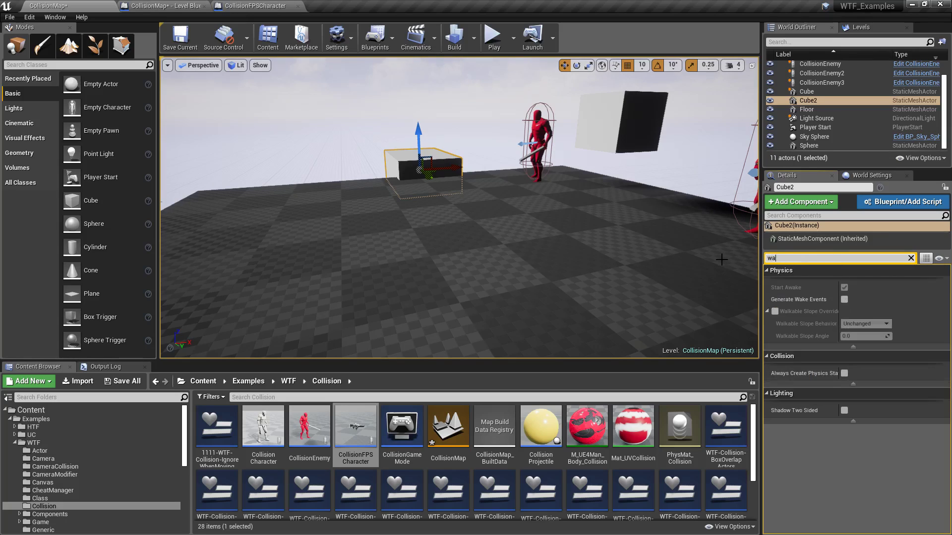
text(lk)
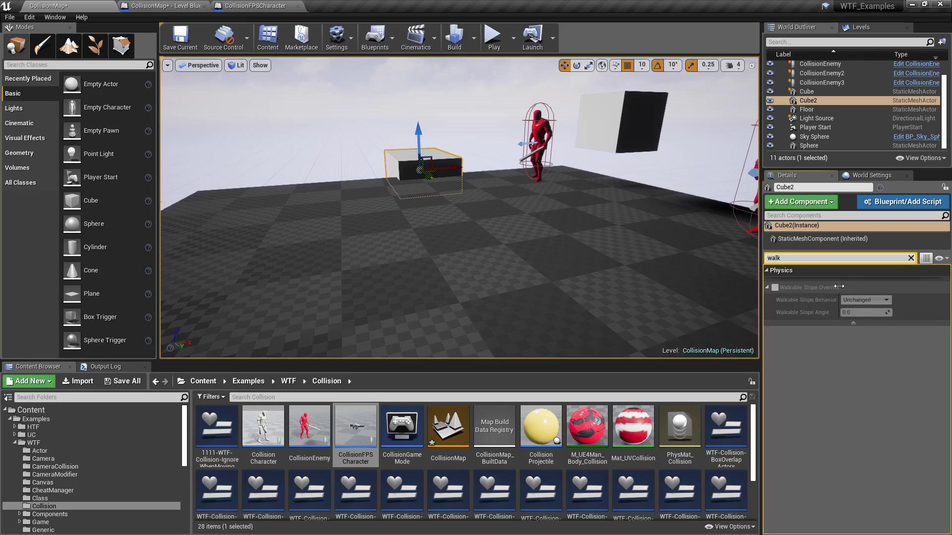
drag(838, 288, 854, 289)
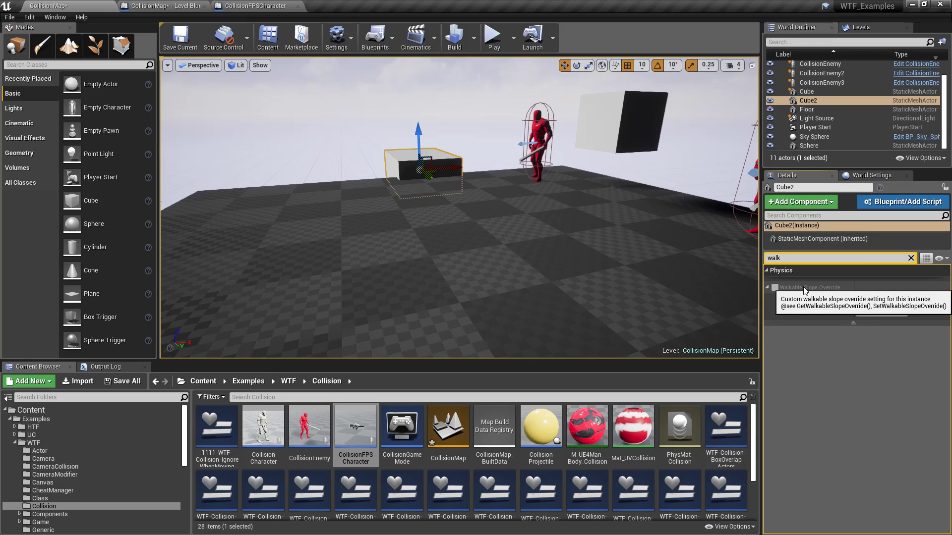
right_drag(568, 302, 659, 277)
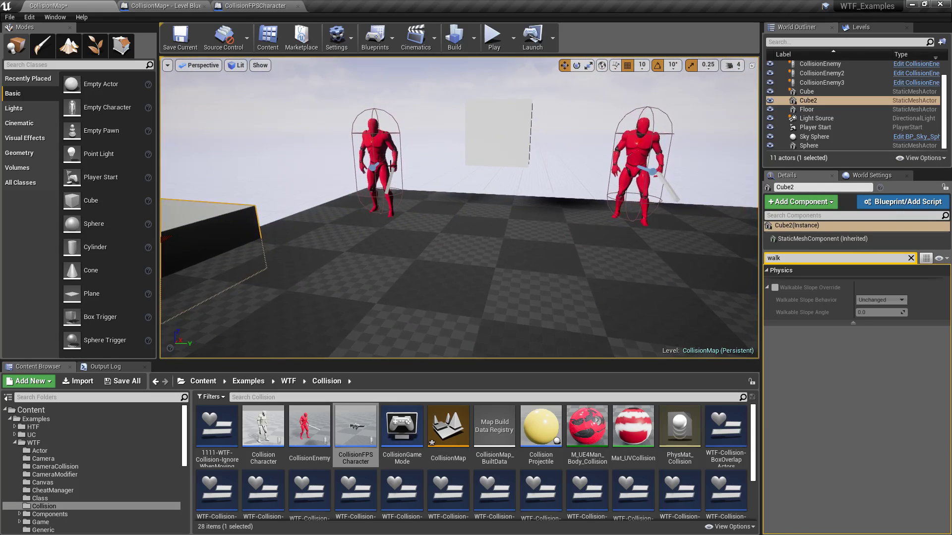
click(379, 158)
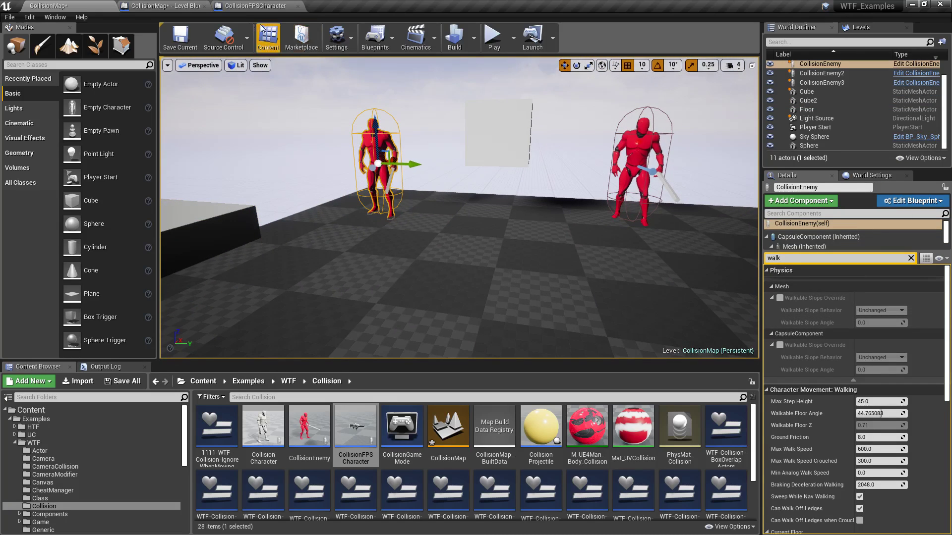
Review the Can Character Step Up node and its Hit Component connection in the CollisionFPSCharacter event graph.
click(181, 5)
click(243, 4)
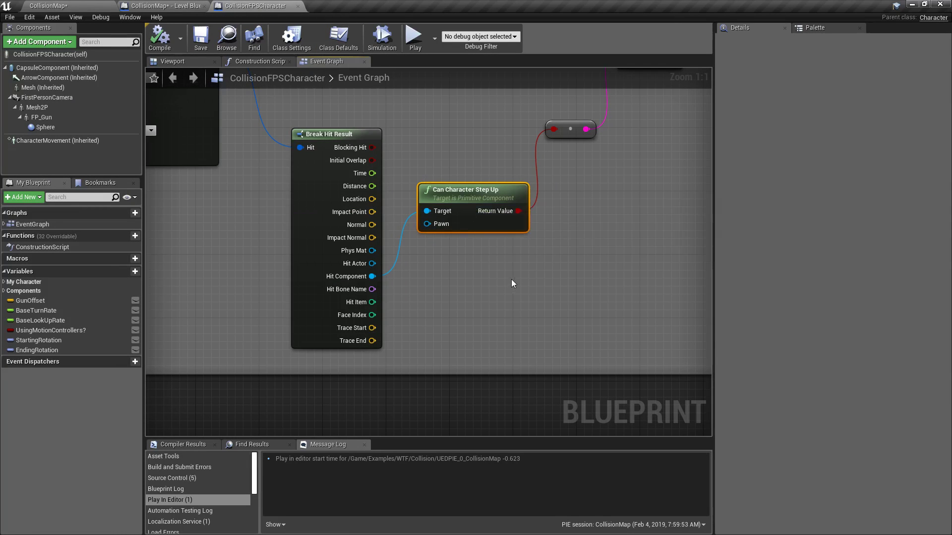
right_drag(515, 278, 539, 311)
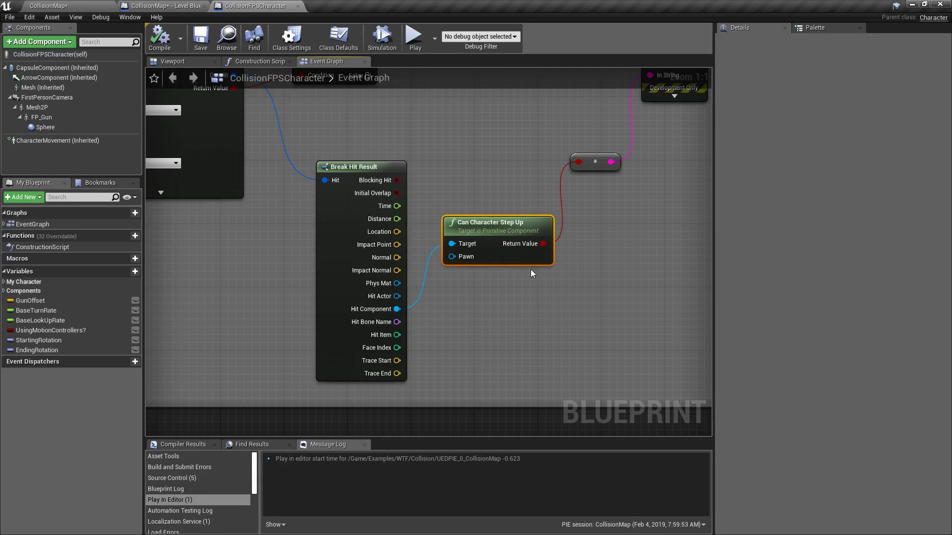
Return to CollisionMap and filter the details of CollisionEnemy for "ste".
click(89, 5)
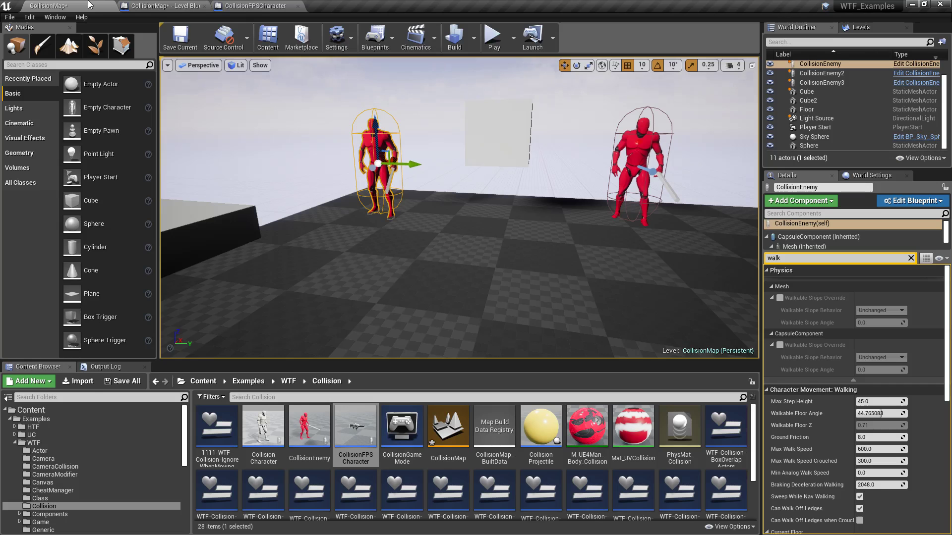
click(843, 258)
text(ste)
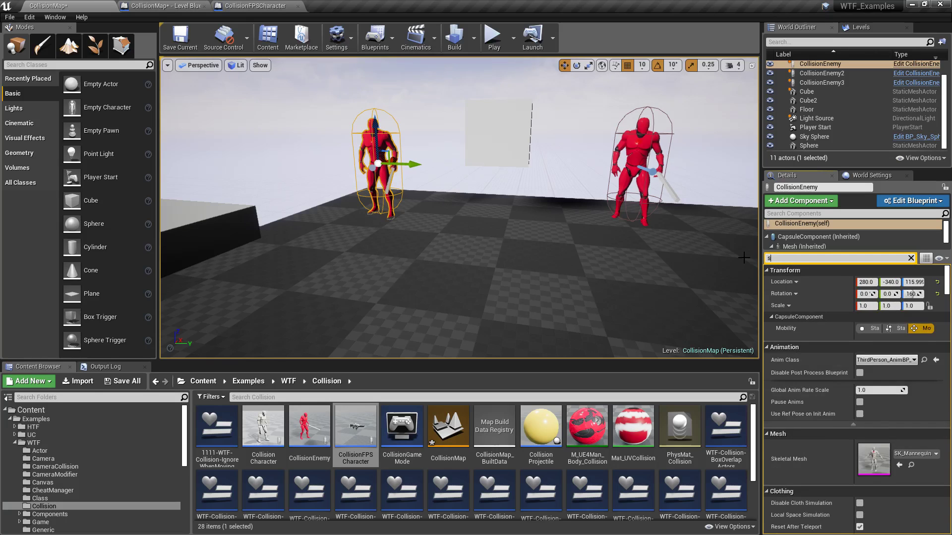